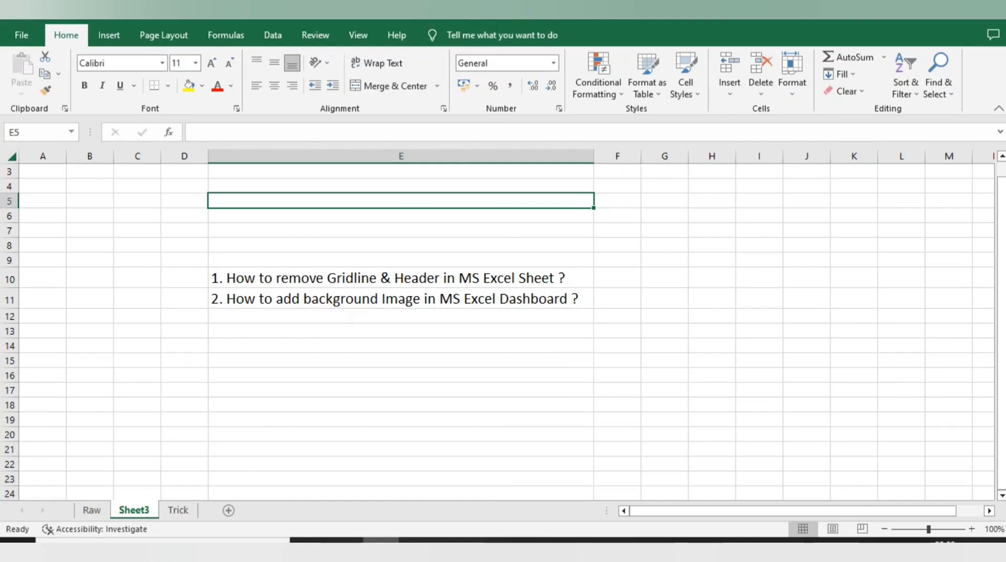
drag(184, 201, 401, 278)
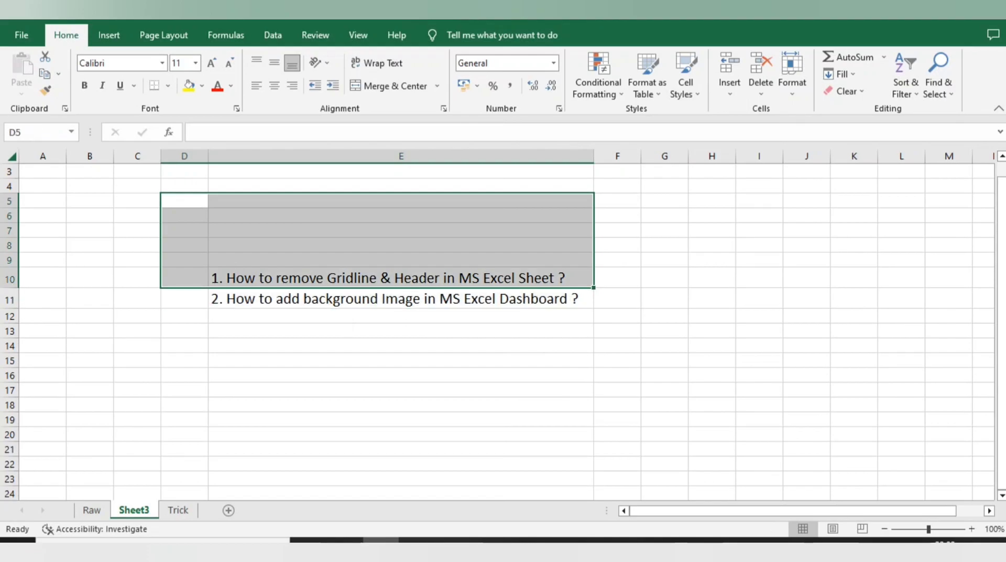
click(617, 277)
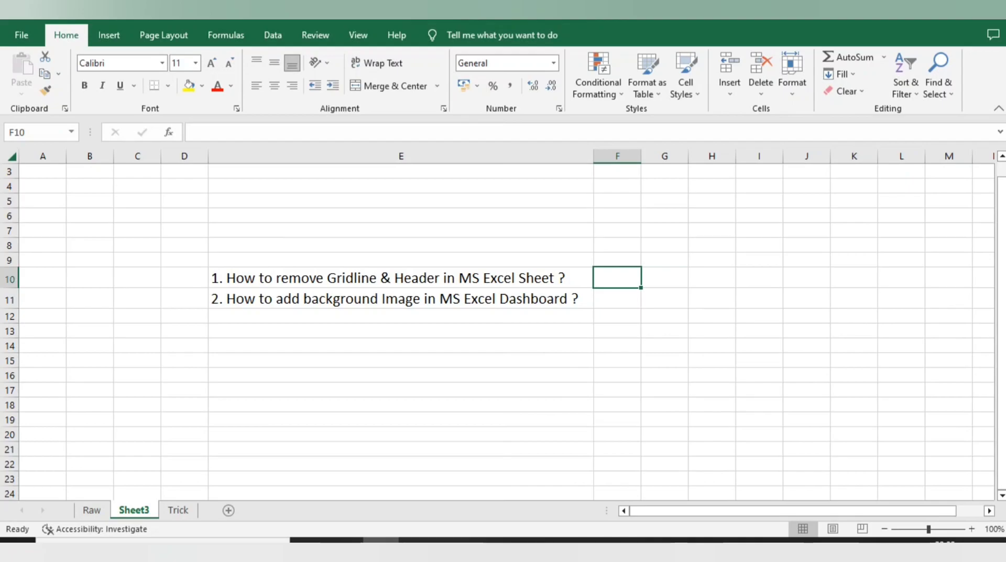
drag(137, 277, 400, 277)
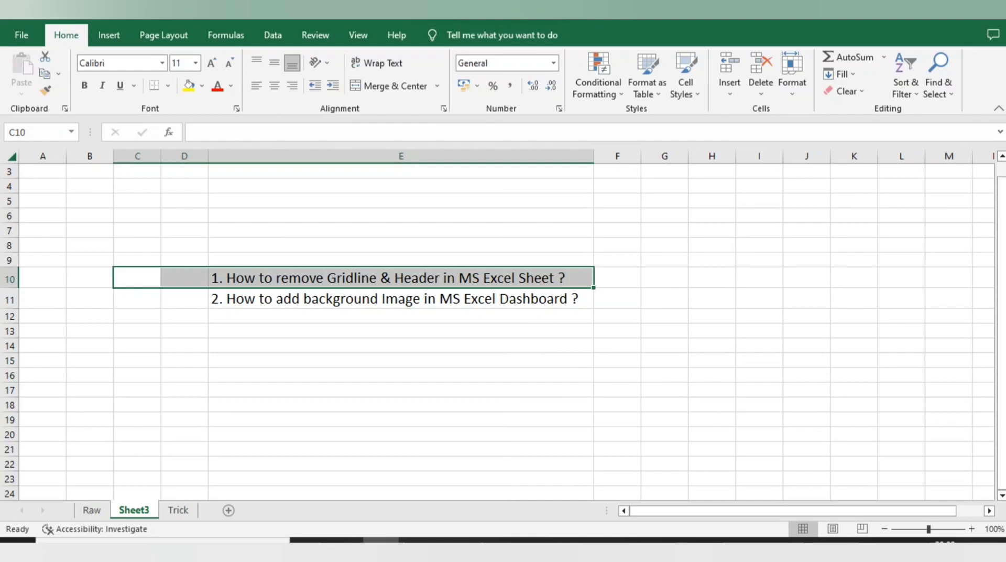
Step: Hide the gridlines on the Trick sheet
click(178, 510)
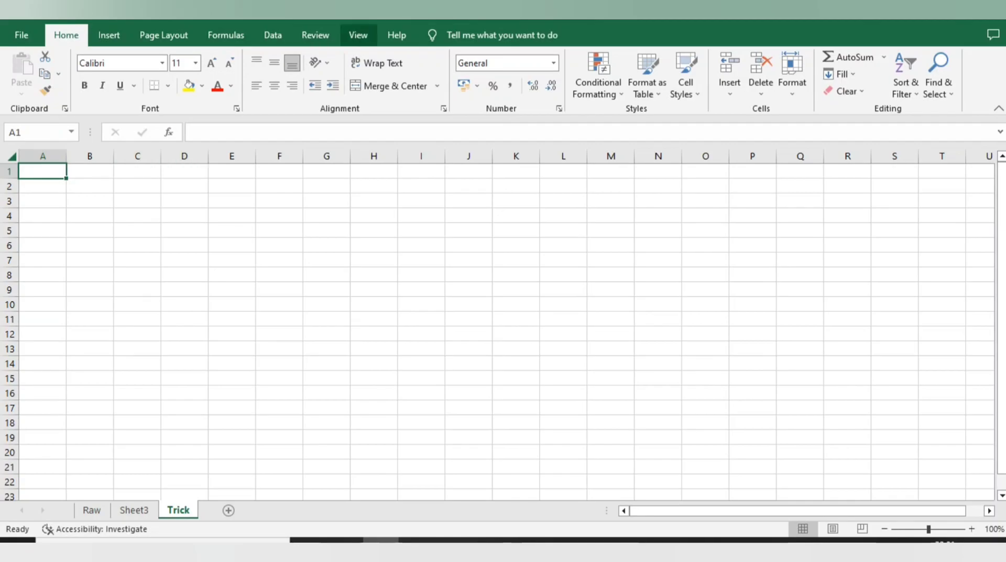
click(358, 35)
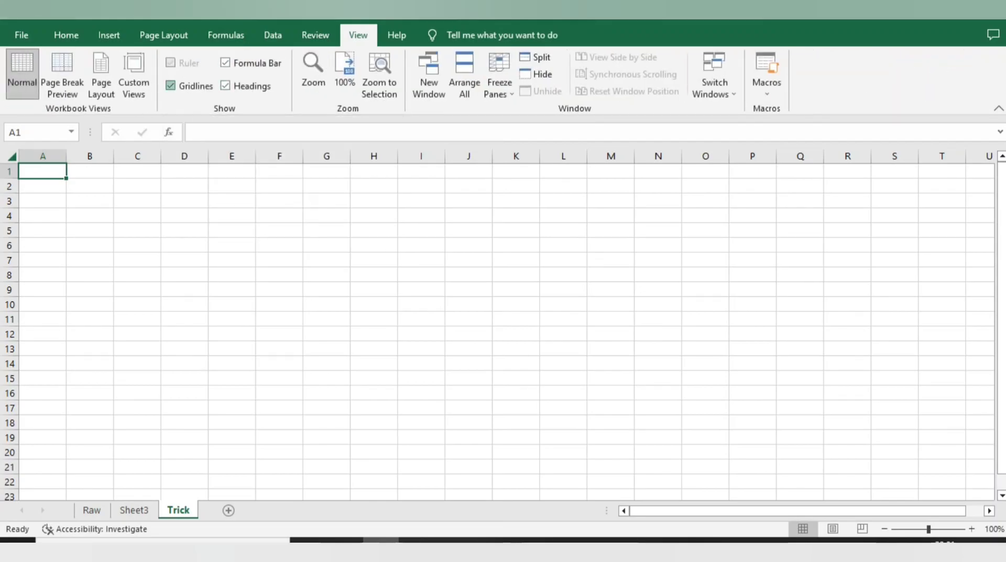
click(171, 86)
drag(276, 200, 611, 290)
click(231, 216)
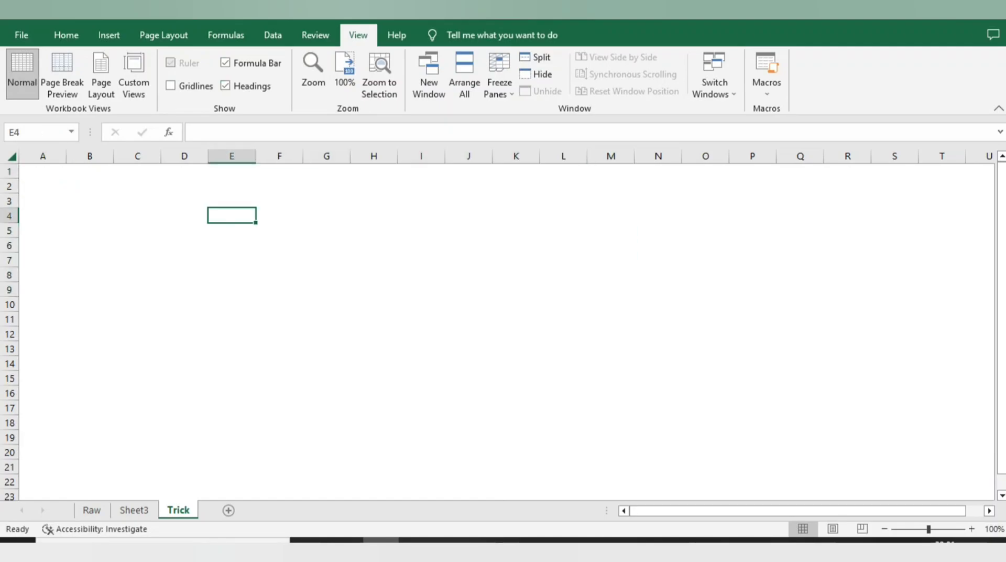
Step: Hide the row and column headings on the Trick sheet
click(225, 85)
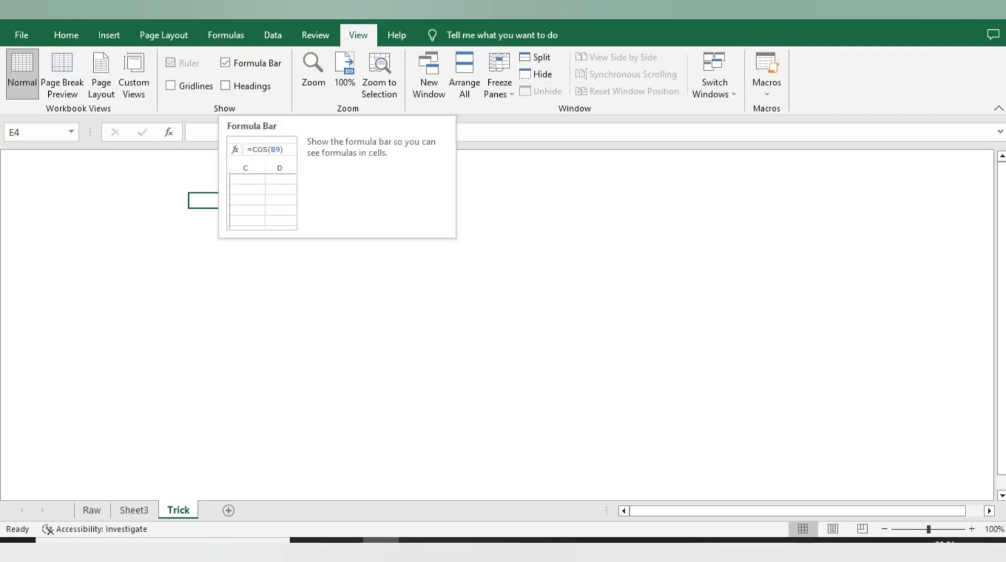
click(419, 132)
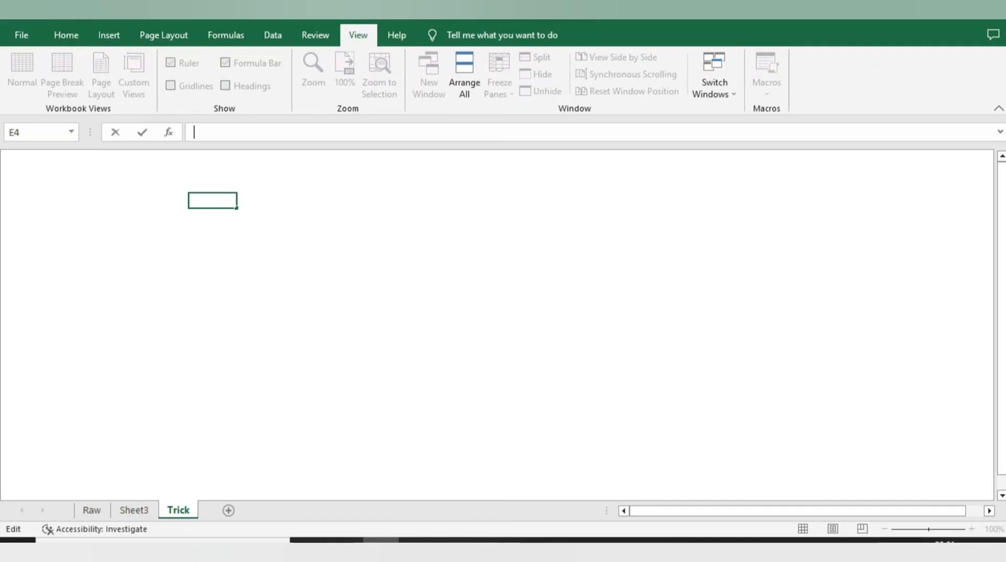
click(212, 171)
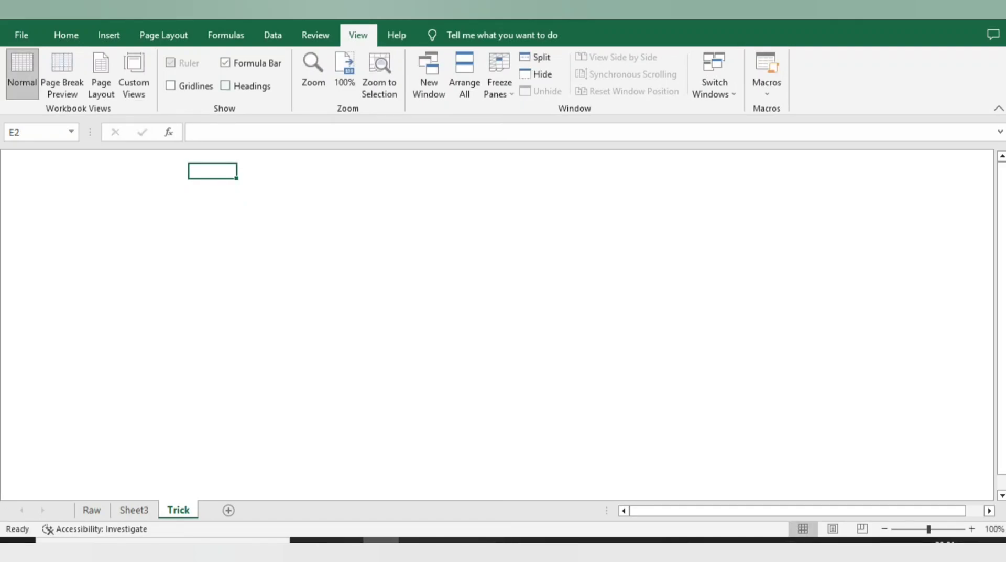
Step: Toggle the display of the formula bar, headings and gridlines, returning each to its previous setting
click(225, 63)
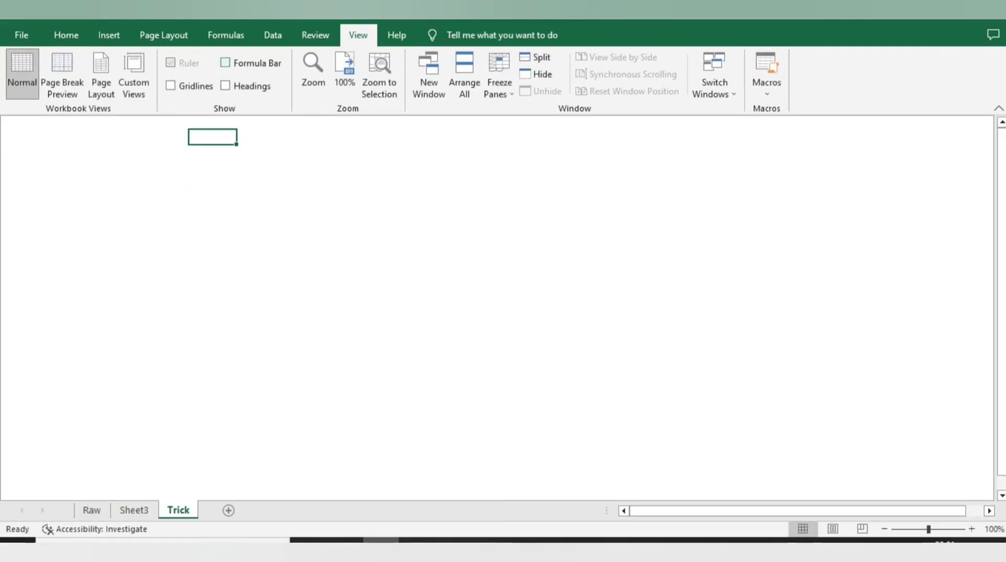
click(226, 63)
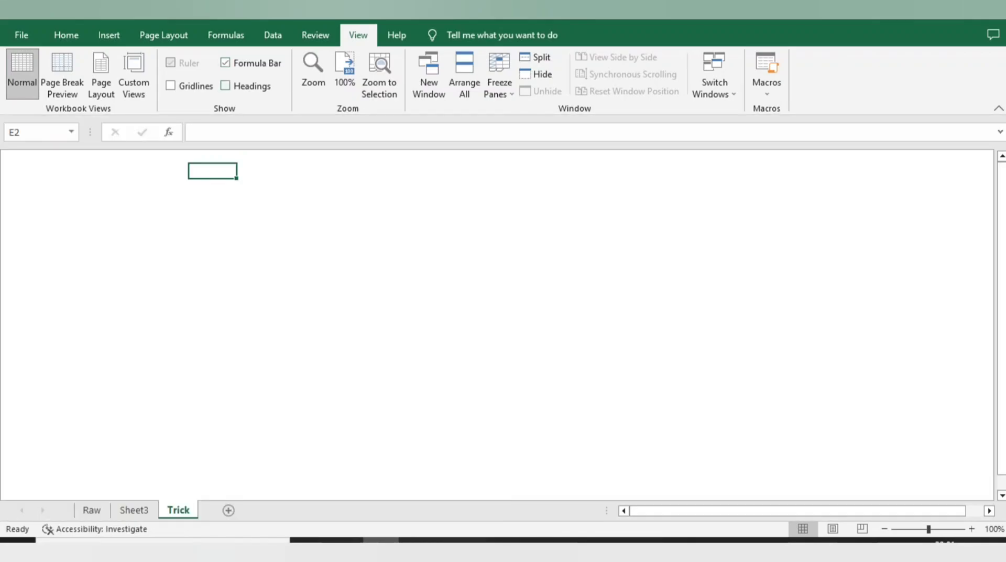
click(225, 85)
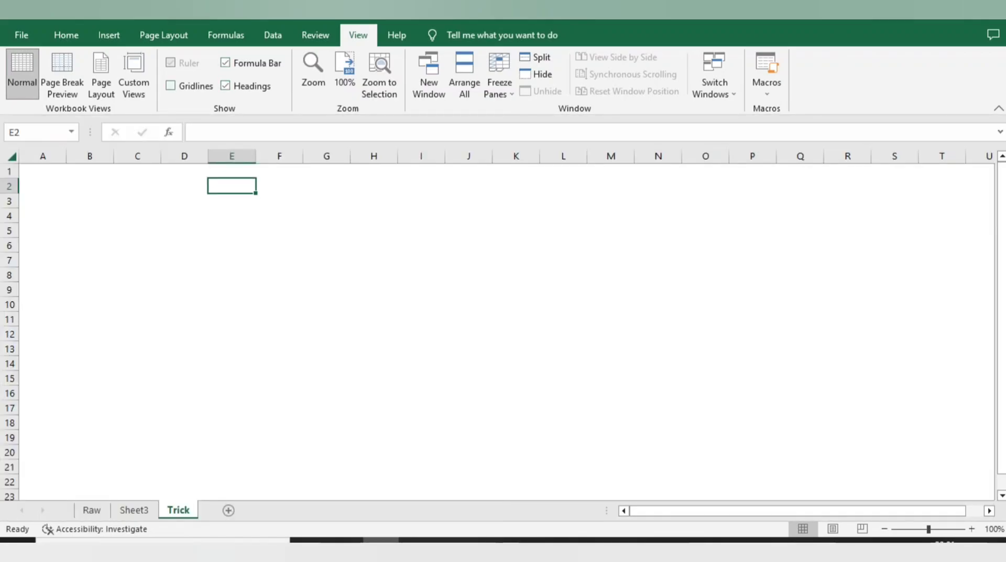
click(171, 85)
click(171, 85)
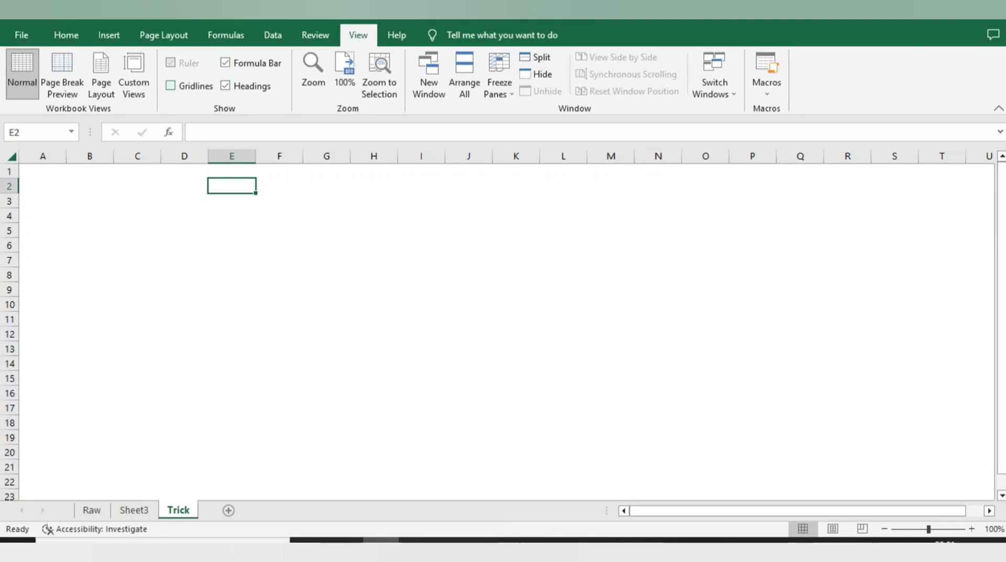
click(225, 85)
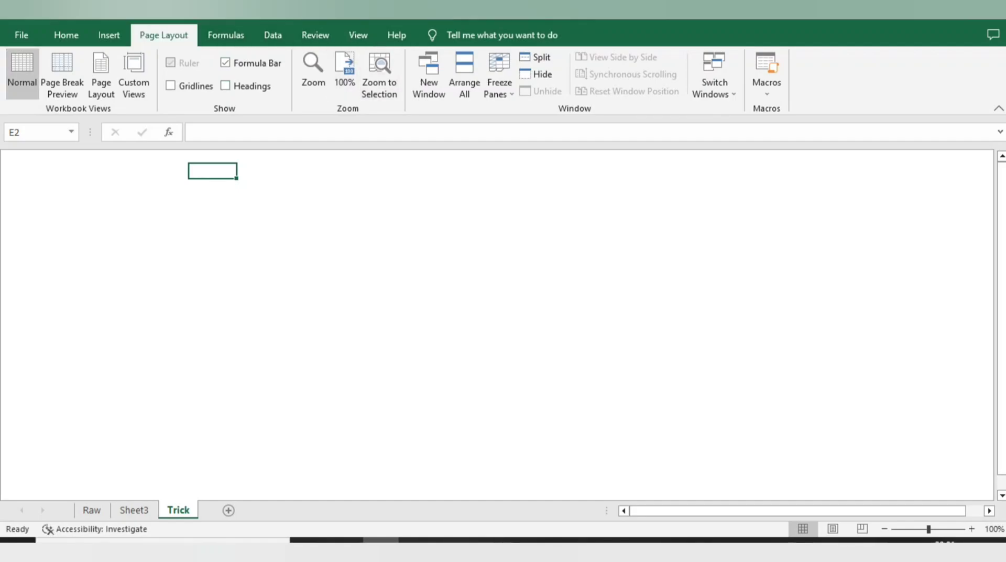
Step: Set the Capture picture from the Desktop folder as the Trick sheet's background, working offline
click(164, 35)
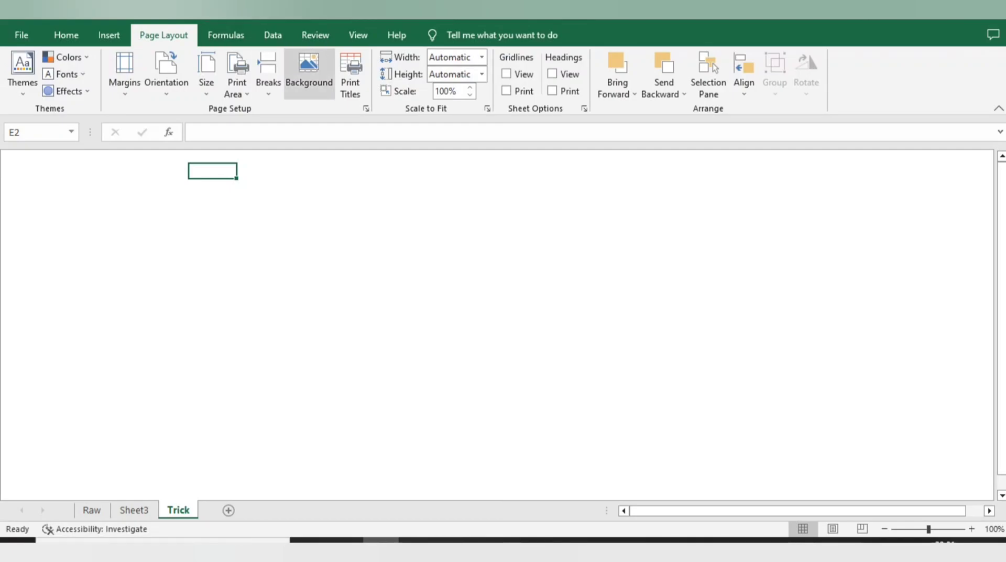
click(308, 71)
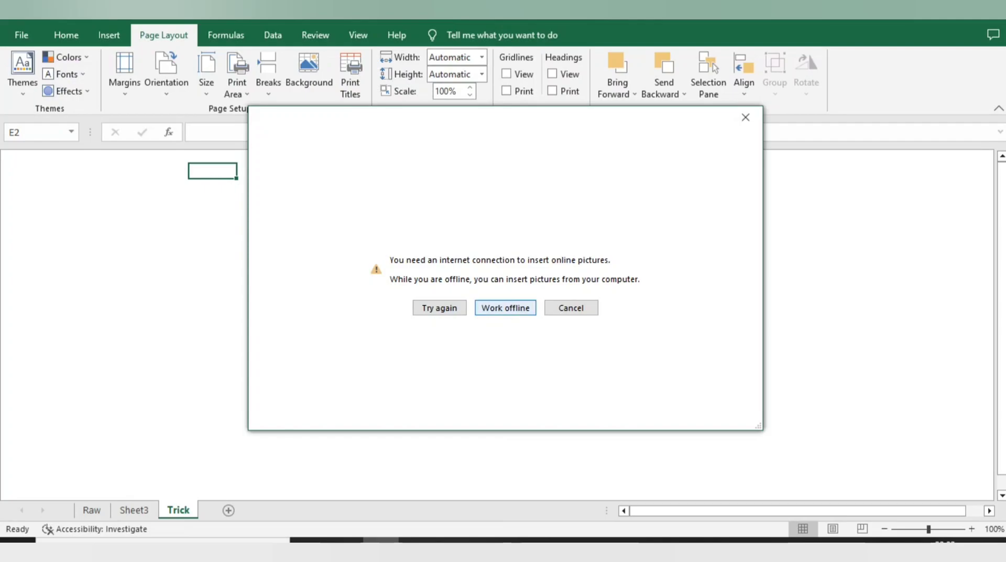
click(505, 307)
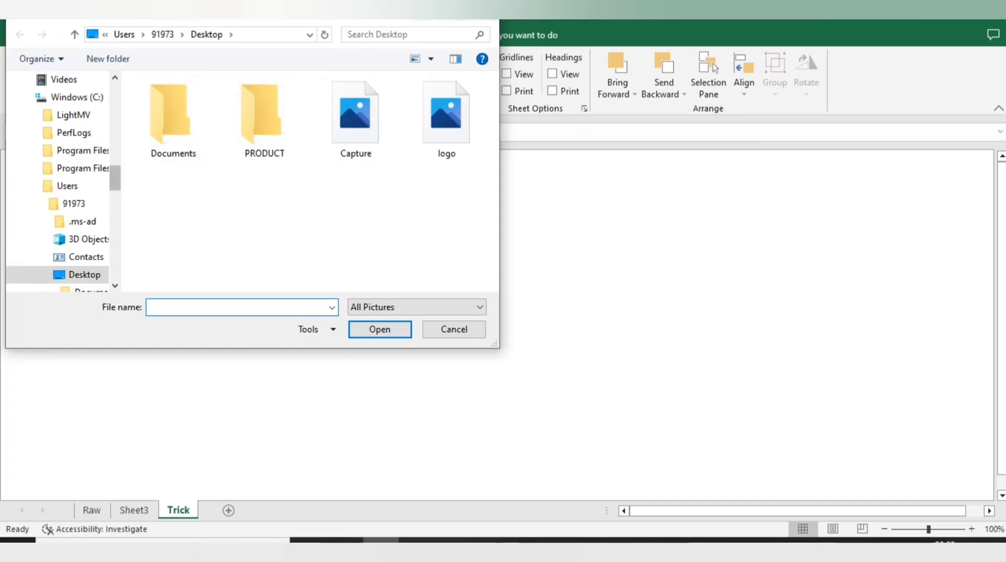
drag(114, 178, 115, 180)
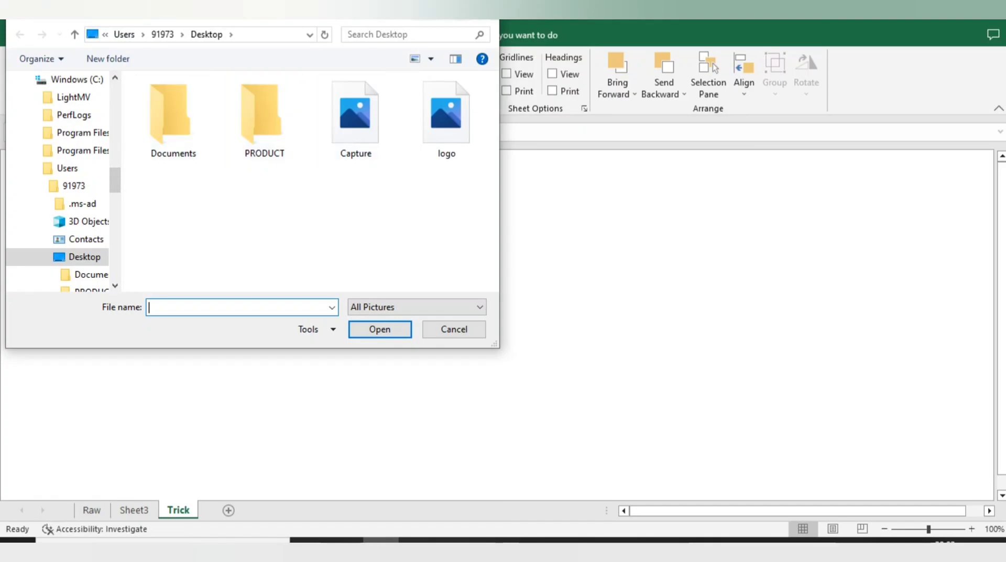
click(355, 117)
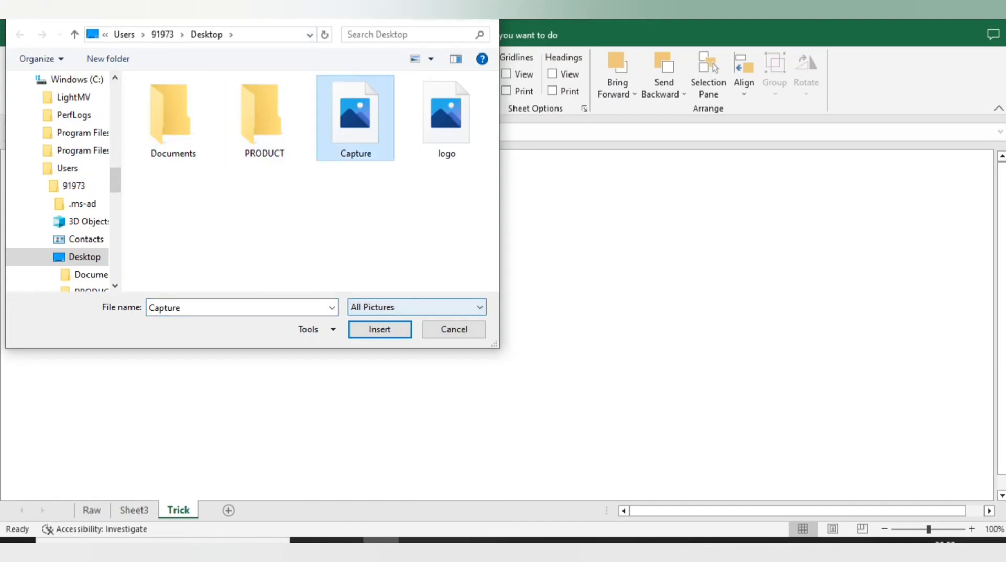
key(Return)
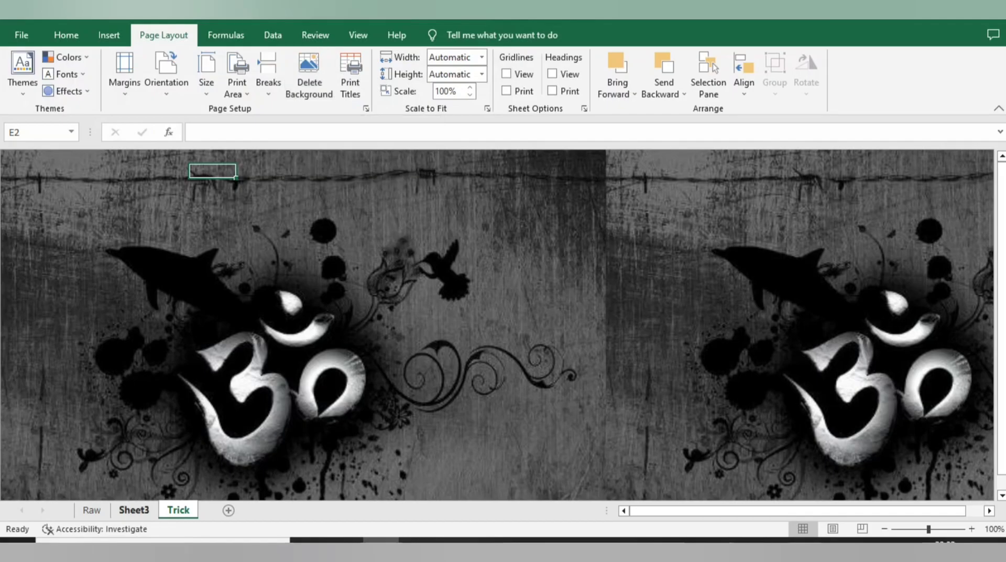
Step: Check Sheet3 for comparison, and delete the background picture from the Trick sheet
click(134, 509)
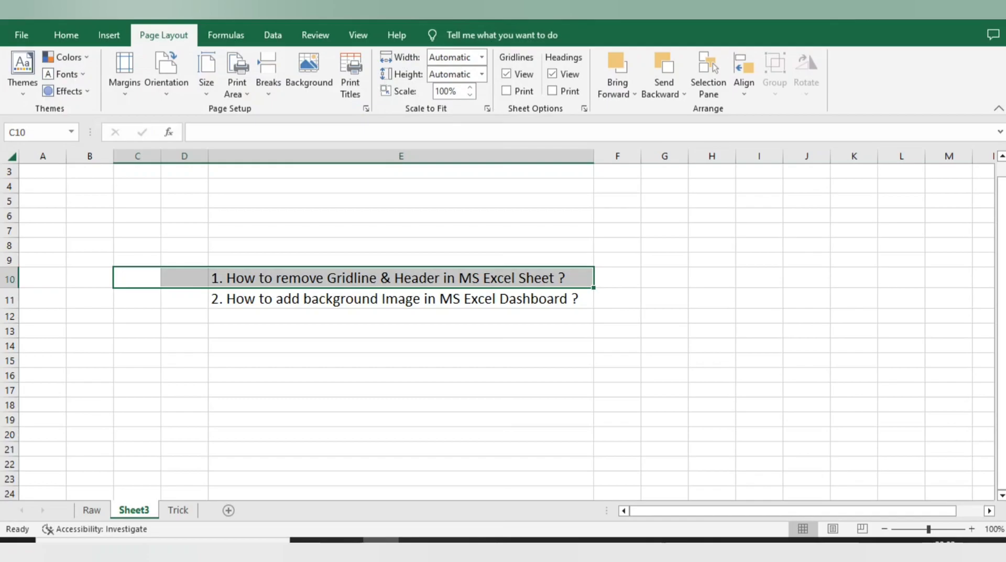
click(401, 245)
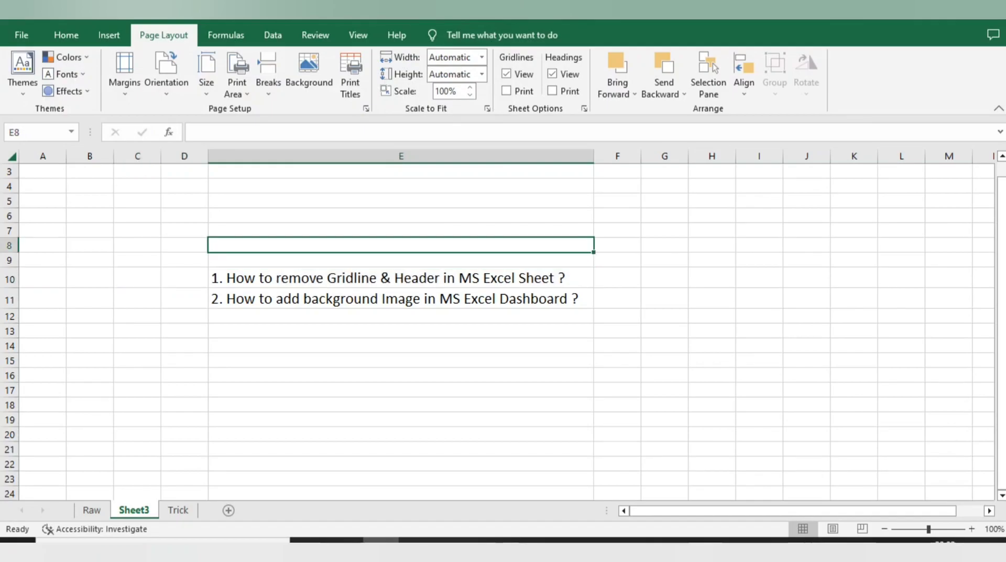
click(178, 509)
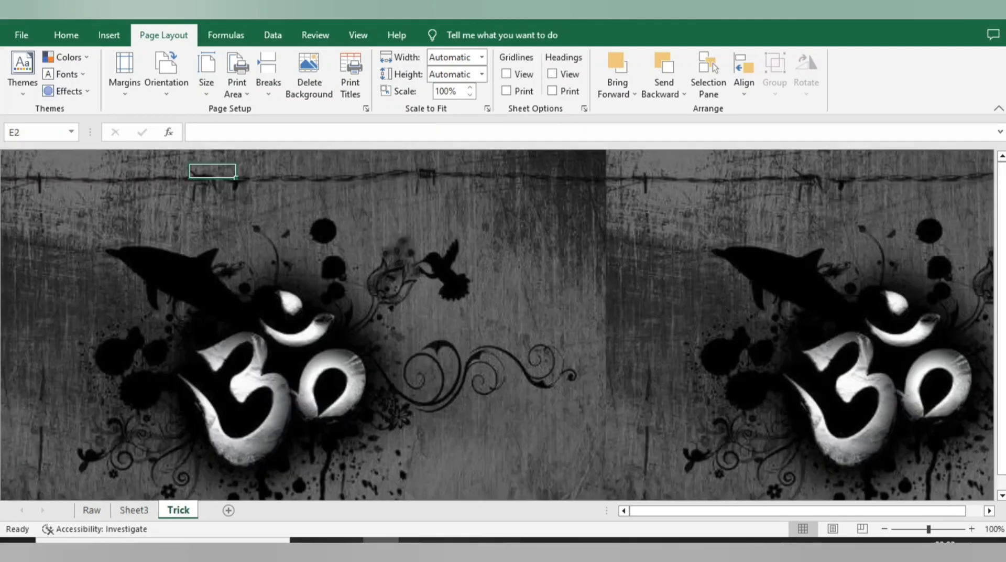
click(309, 73)
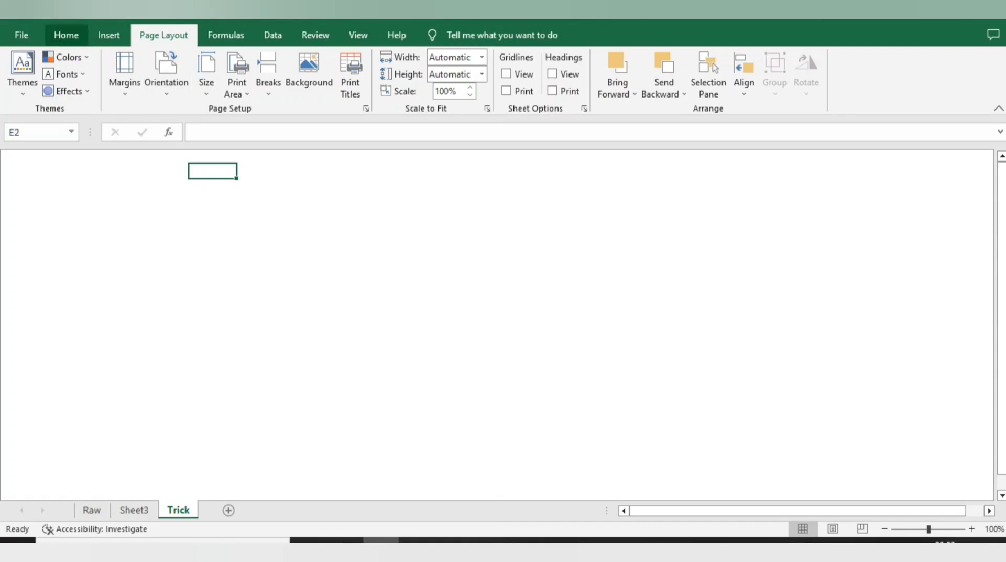
Step: Draw a wide, short text box near the top of the Trick sheet
click(66, 35)
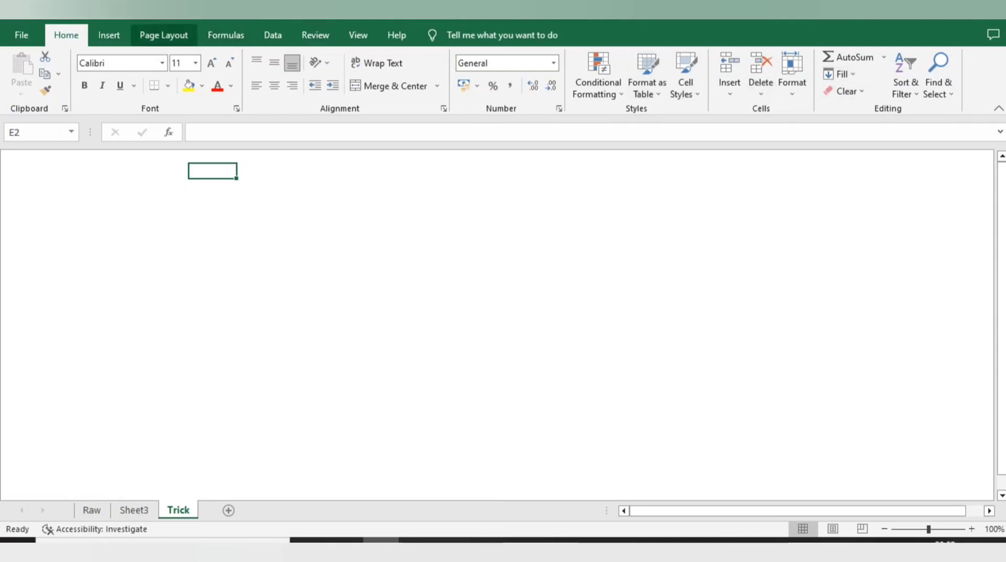
click(109, 34)
click(842, 73)
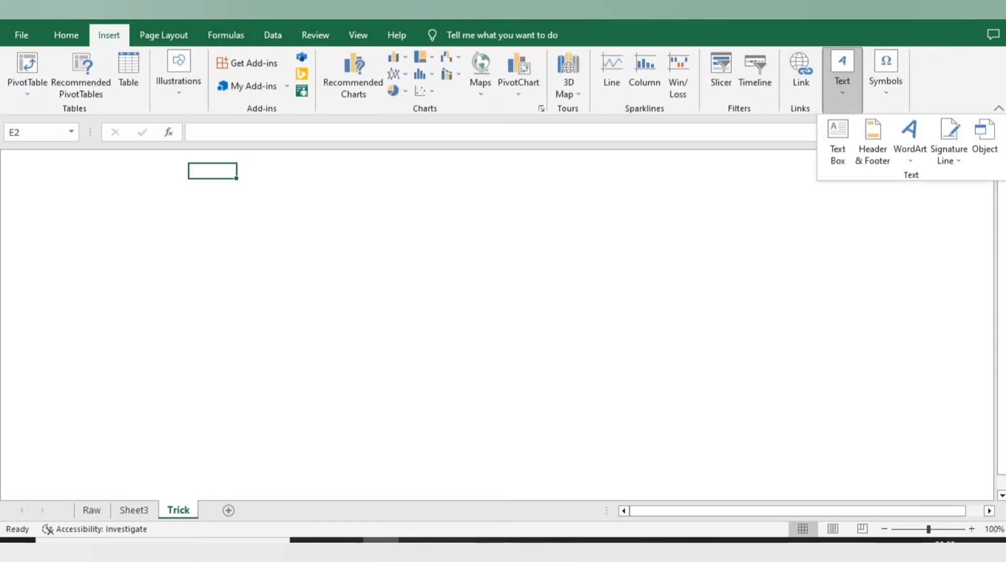
click(837, 139)
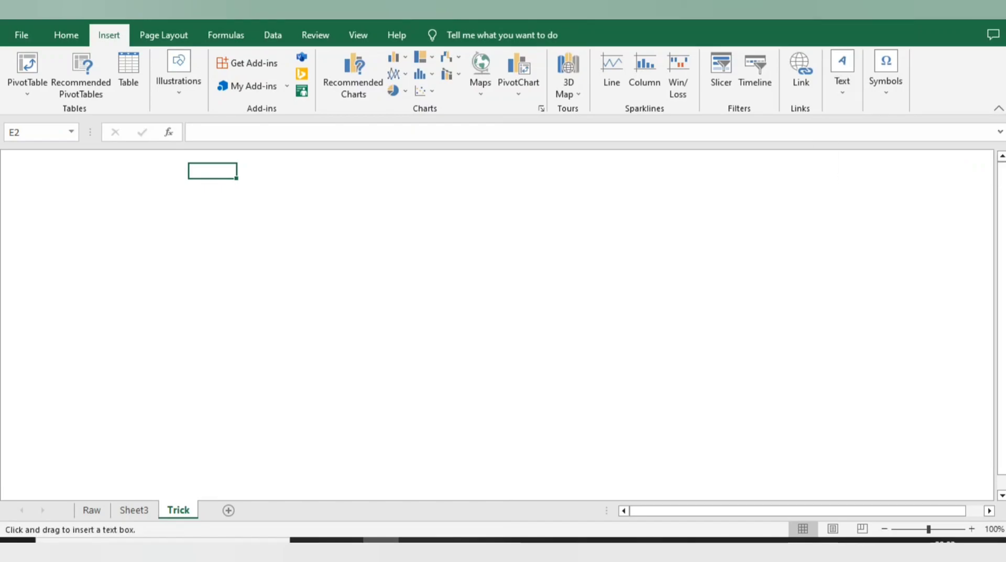
mouse_move(176, 172)
mouse_down()
mouse_move(541, 215)
mouse_move(541, 230)
mouse_up()
click(591, 230)
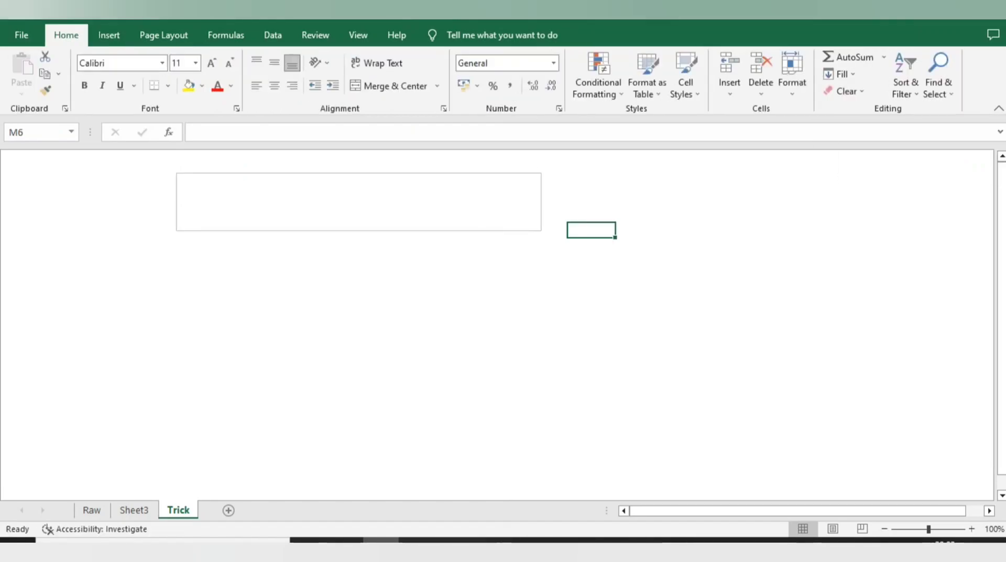
Step: Move the text box toward the centre of the sheet and enter the title "My Dashboard" in it
click(358, 202)
drag(293, 173, 375, 170)
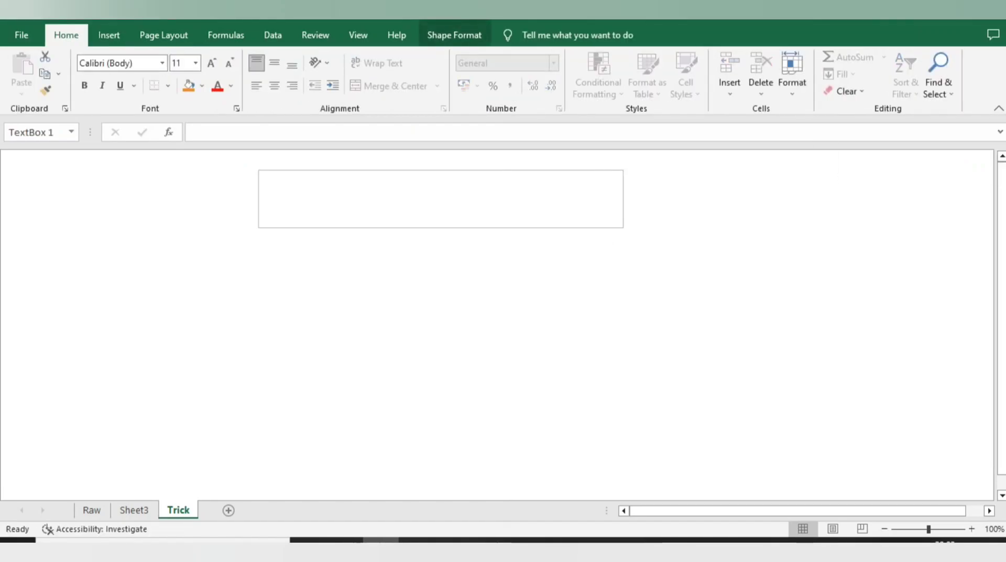
text(My D)
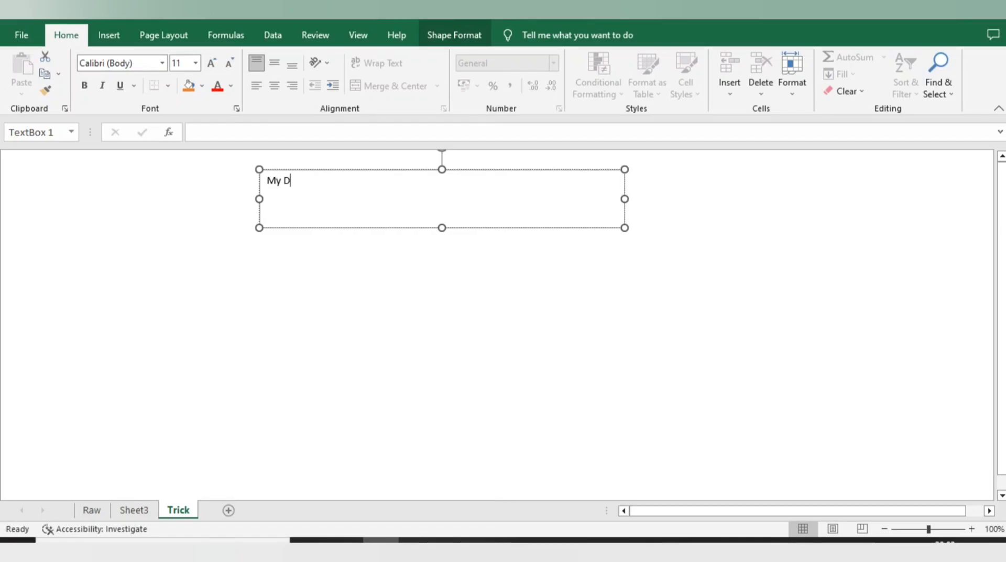
text(ashboard)
Step: Enlarge all the "My Dashboard" title text to font size 40
key(ctrl+a)
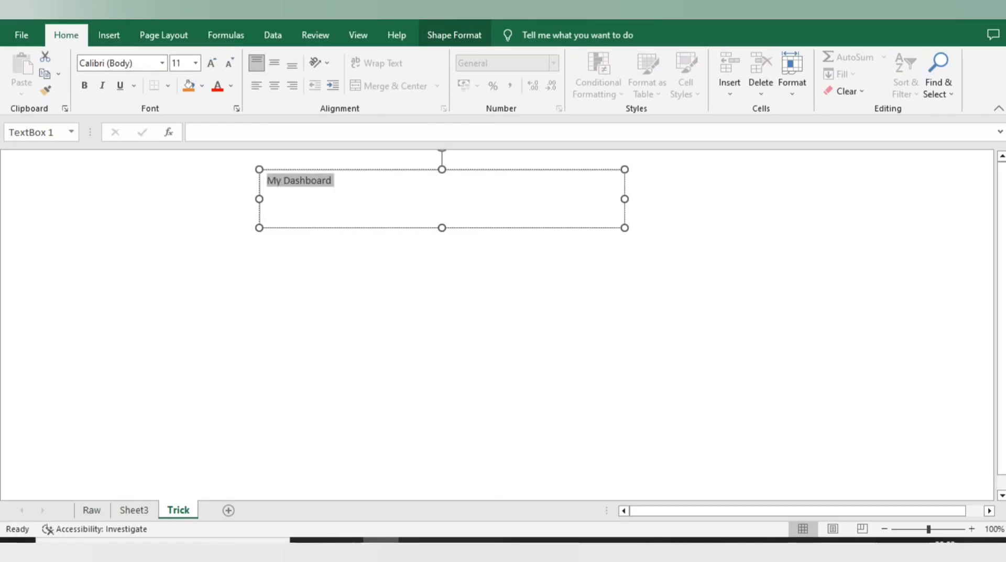
click(211, 63)
click(211, 63)
click(211, 63)
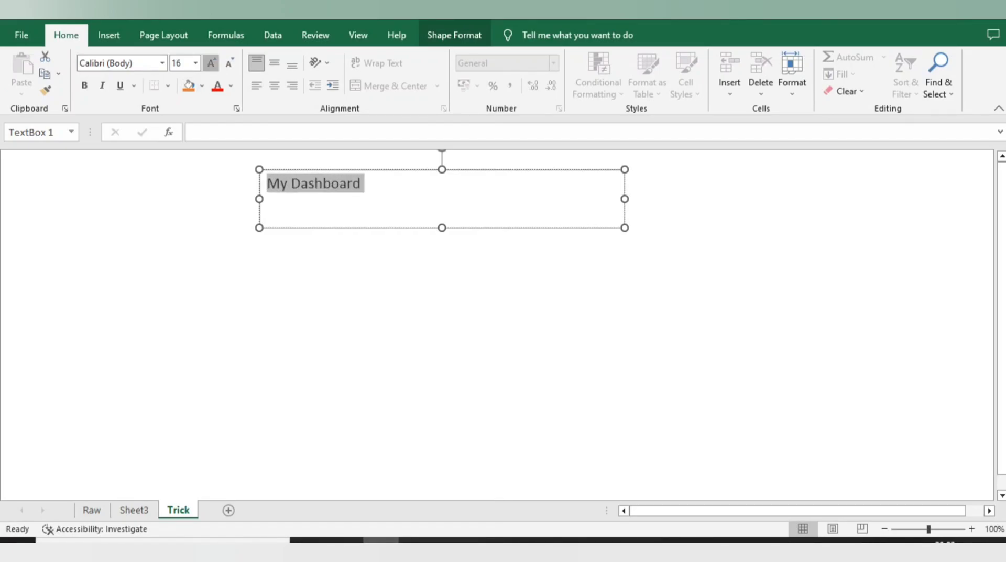
click(211, 63)
click(211, 63)
click(211, 63)
click(211, 63)
click(211, 63)
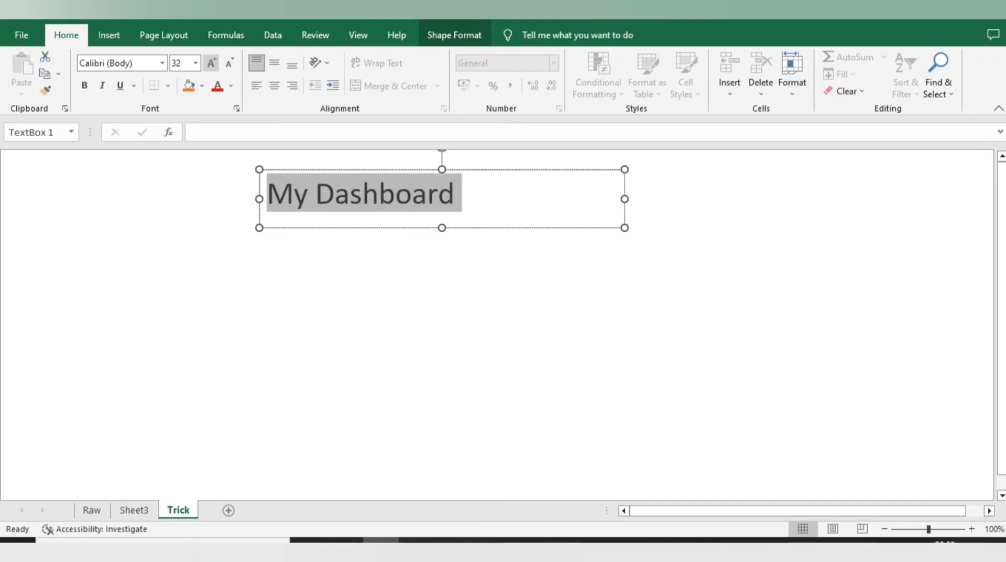
click(212, 63)
click(211, 63)
Step: Format the title box as an orange banner across the sheet's width, with its text centred horizontally and vertically
click(189, 85)
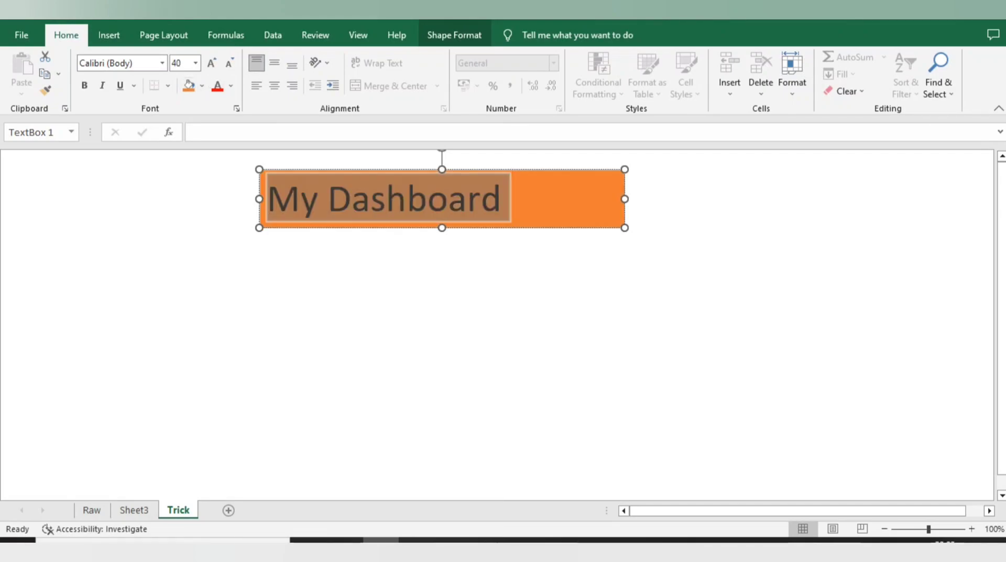
click(274, 86)
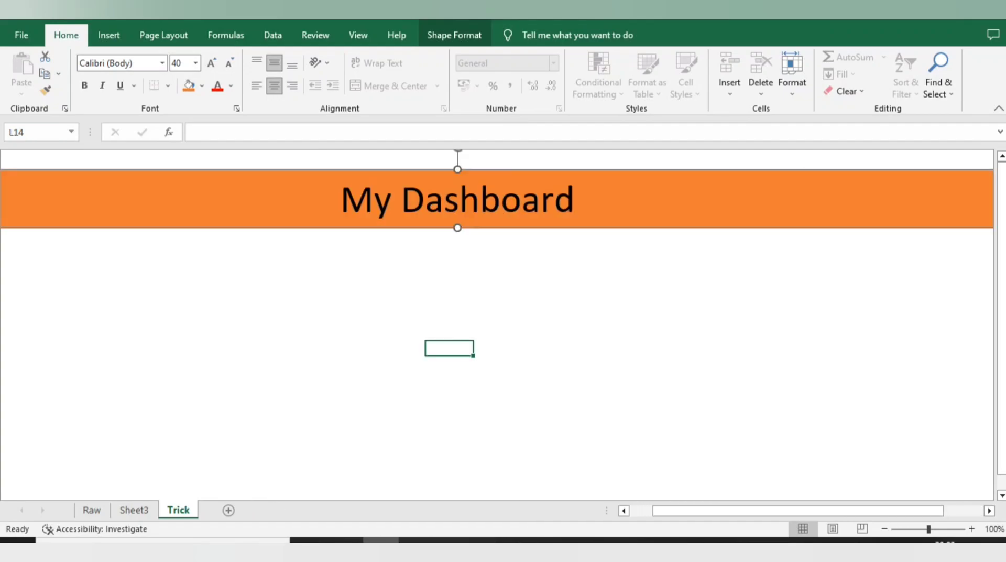
click(449, 348)
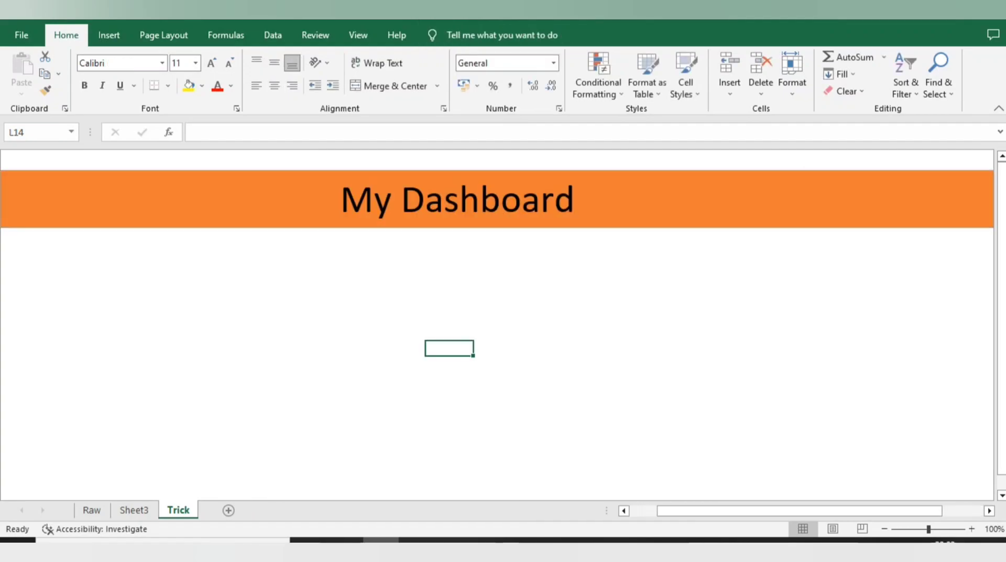
Step: Hide the formula bar above the dashboard sheet
click(358, 35)
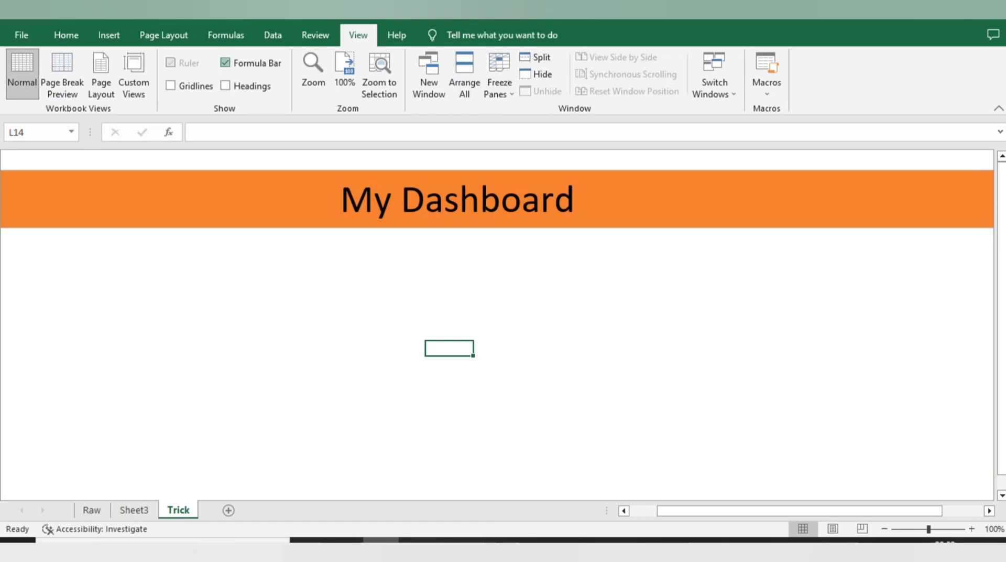
click(225, 63)
click(307, 269)
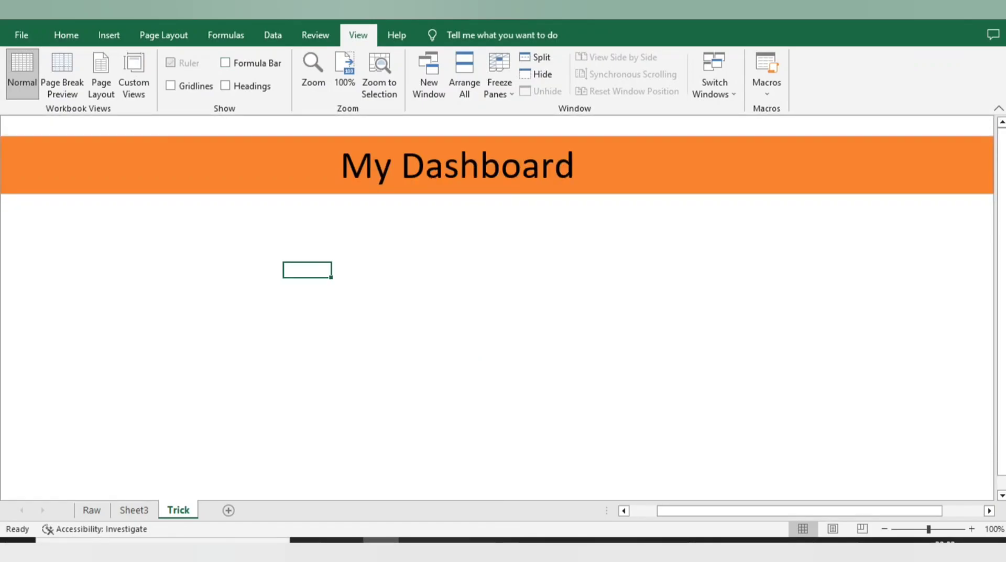